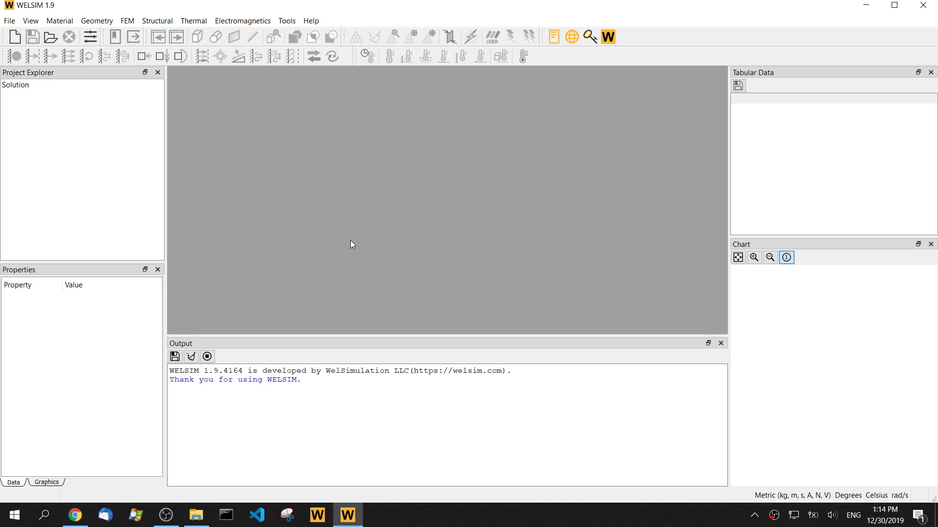
# View the program's version and system information, and close it
pyautogui.click(609, 38)
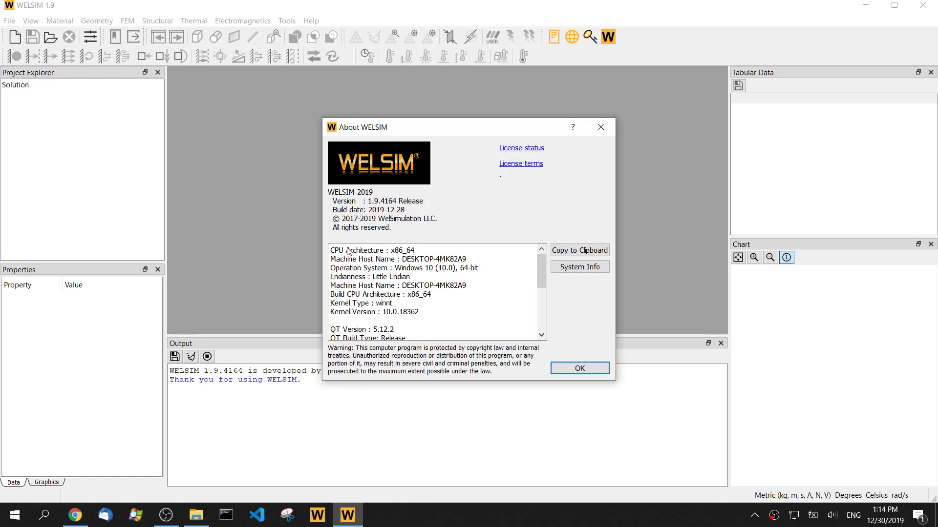
pyautogui.click(569, 367)
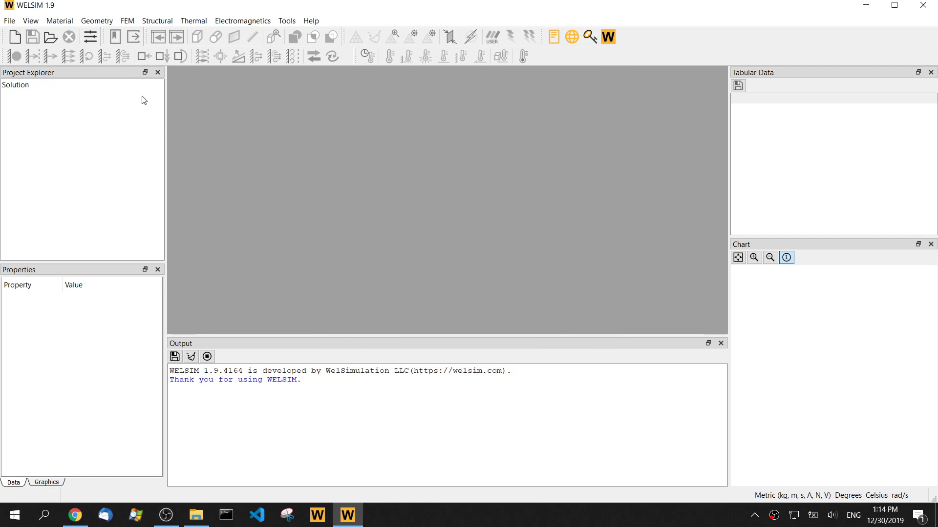
# Set the default units to U.S. Customary (lbm, in, s, F, A, lbf, V) in the preferences
pyautogui.click(90, 36)
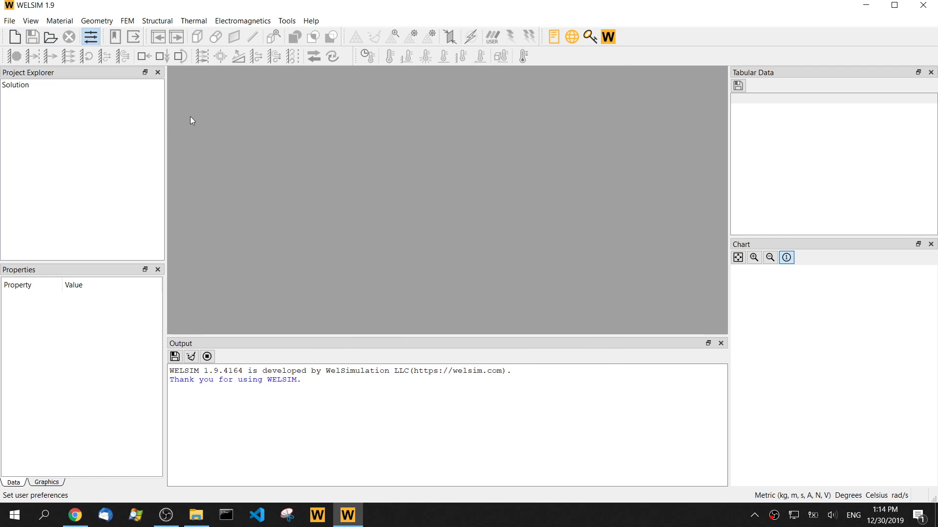
pyautogui.click(542, 138)
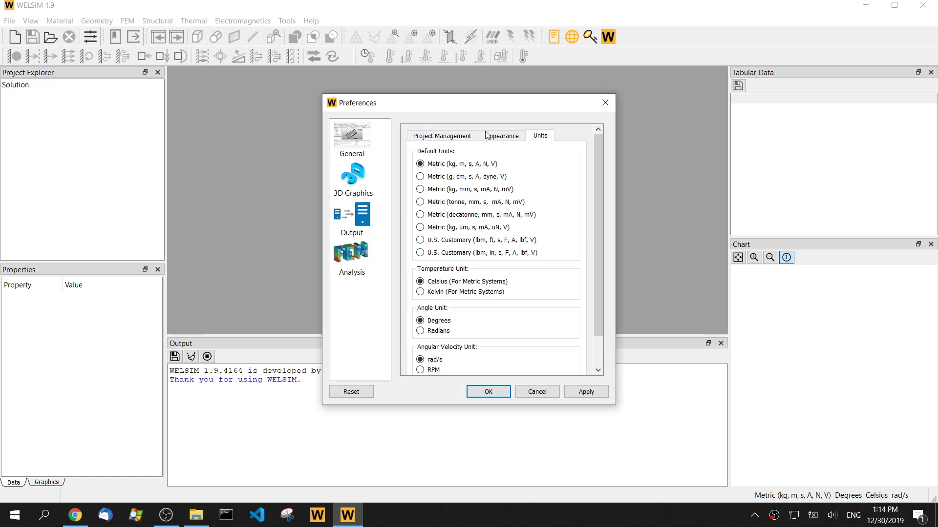
pyautogui.click(420, 253)
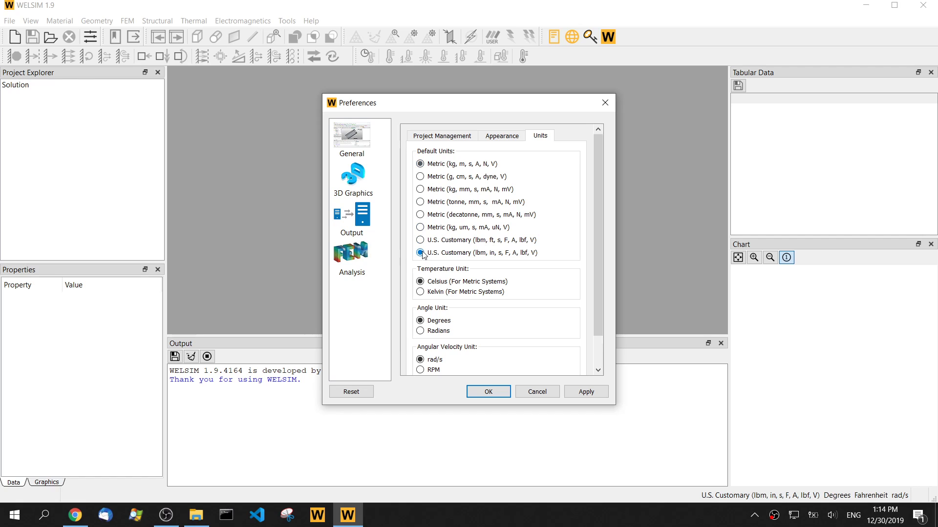
pyautogui.click(488, 392)
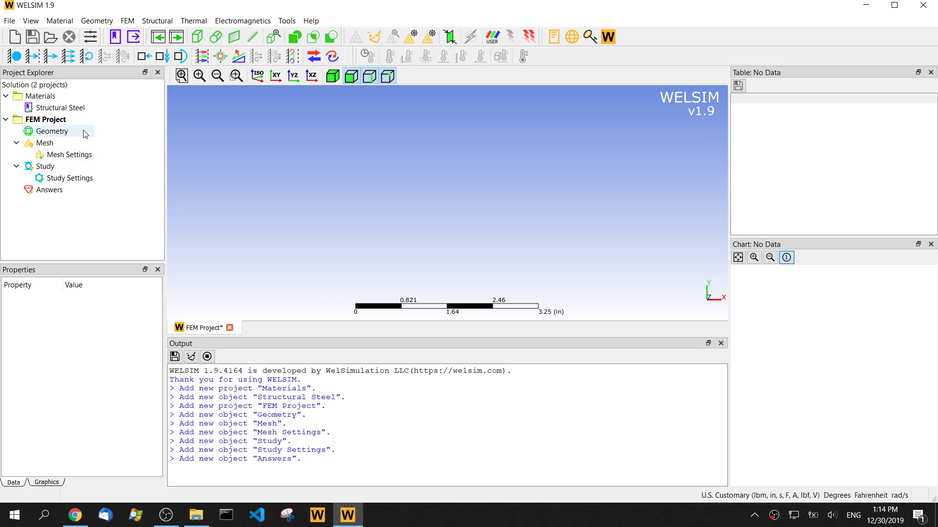
# Show the FEM project's properties and widen the property name column to read the full labels
pyautogui.click(77, 121)
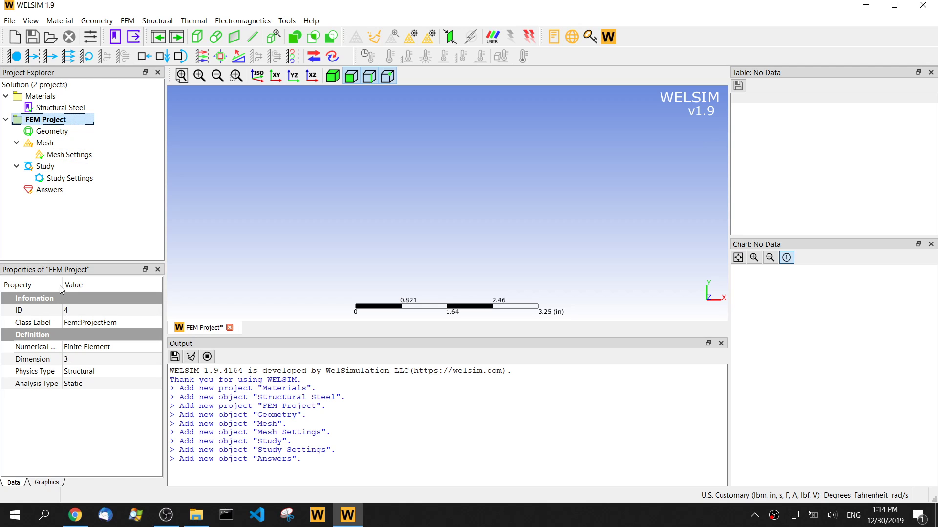
pyautogui.moveTo(63, 289); pyautogui.dragTo(82, 290)
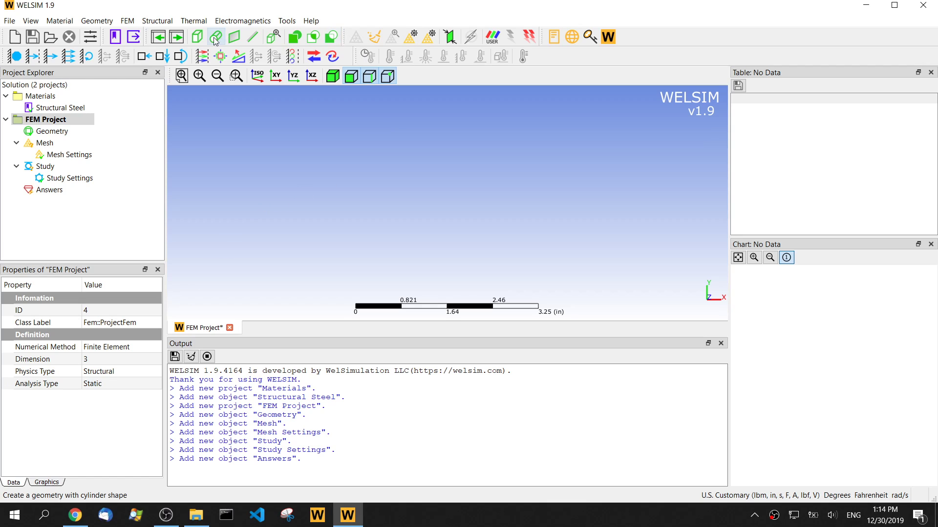
# Add a box to the geometry and set its x and y lengths to 1 in
pyautogui.click(197, 37)
pyautogui.click(53, 143)
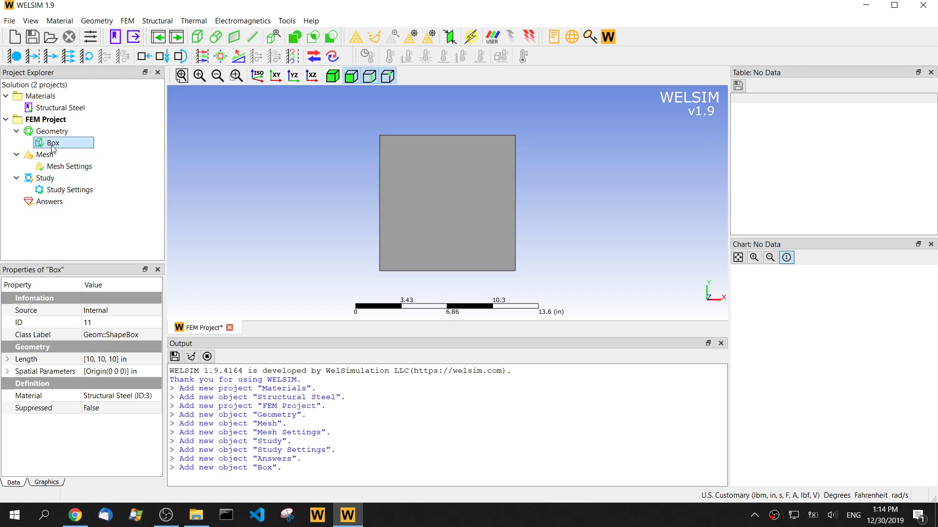
pyautogui.click(10, 359)
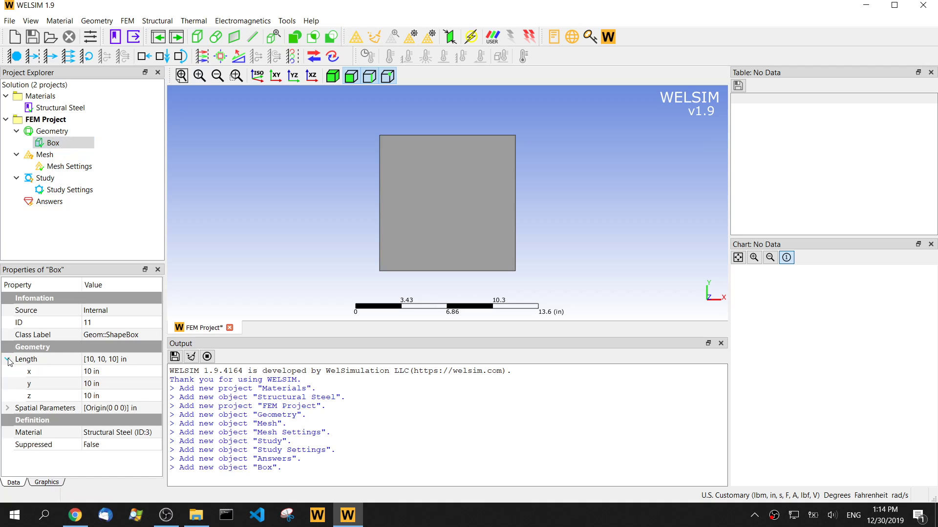
pyautogui.click(100, 371)
pyautogui.write('1')
pyautogui.click(109, 386)
pyautogui.write('1')
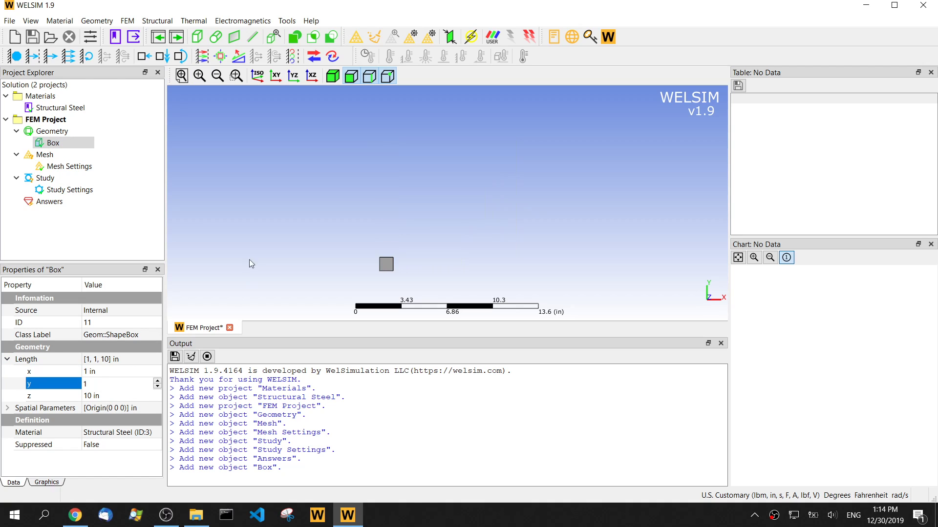
pyautogui.moveTo(339, 207); pyautogui.dragTo(379, 201)
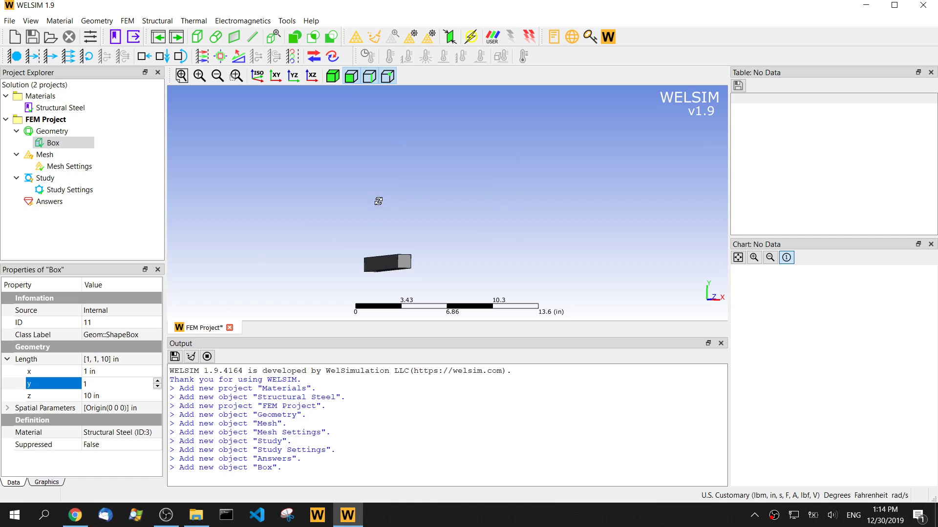
pyautogui.click(183, 75)
pyautogui.moveTo(542, 196); pyautogui.dragTo(471, 225)
pyautogui.moveTo(487, 260)
pyautogui.mouseDown()
pyautogui.moveTo(452, 237)
pyautogui.moveTo(488, 243)
pyautogui.mouseUp()
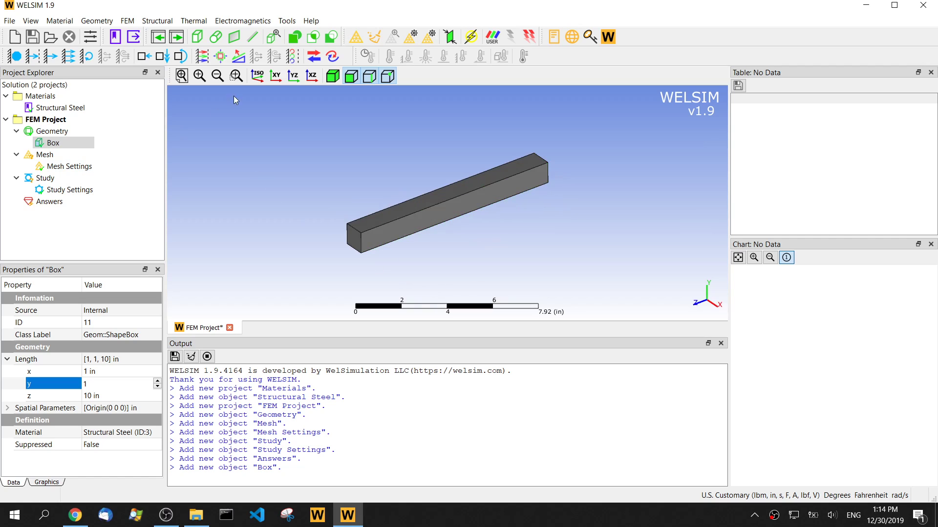
# Set the maximum mesh size to 0.2 in with quadratic elements enabled, and mesh the box
pyautogui.click(69, 166)
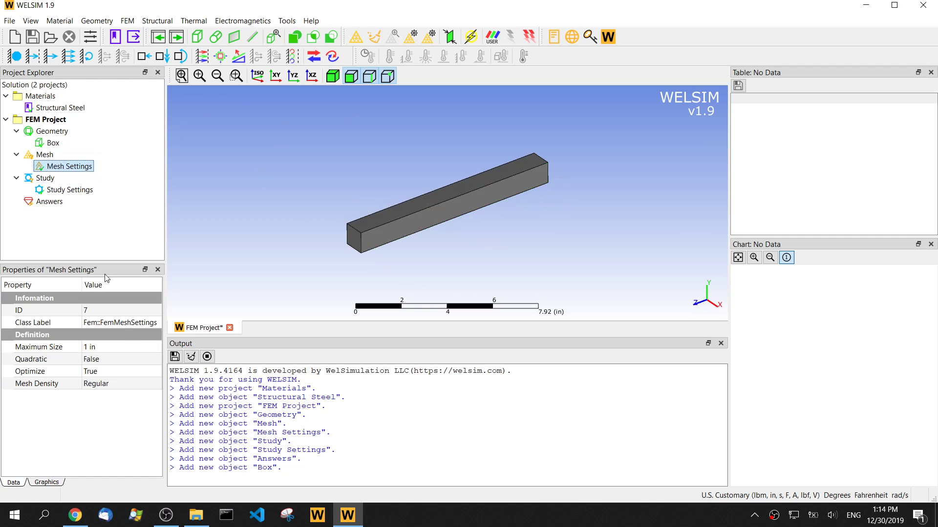
pyautogui.click(134, 347)
pyautogui.write('0.')
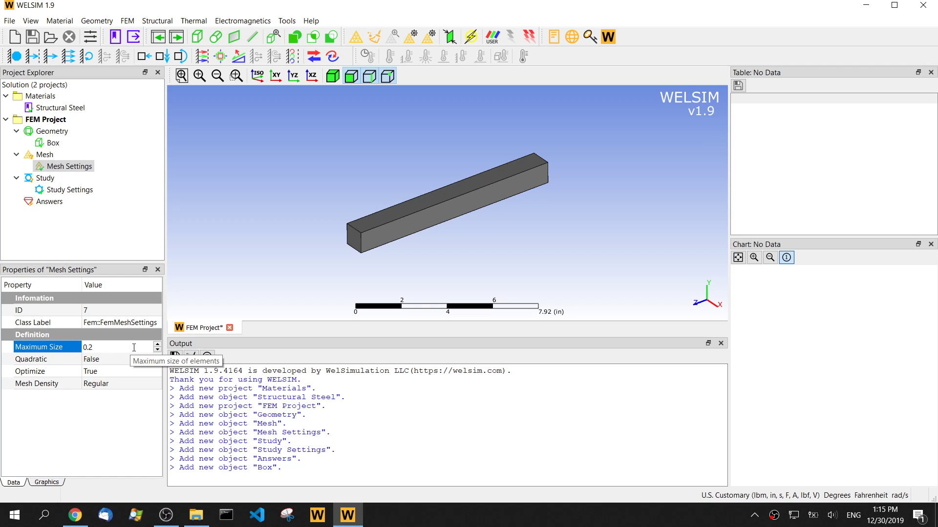
pyautogui.write('2')
pyautogui.click(104, 360)
pyautogui.click(103, 359)
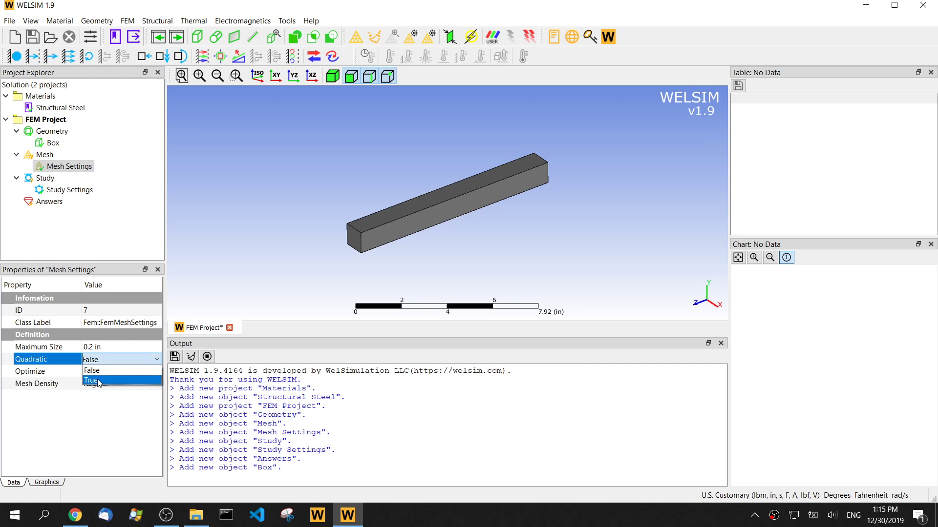
pyautogui.click(99, 380)
pyautogui.click(356, 37)
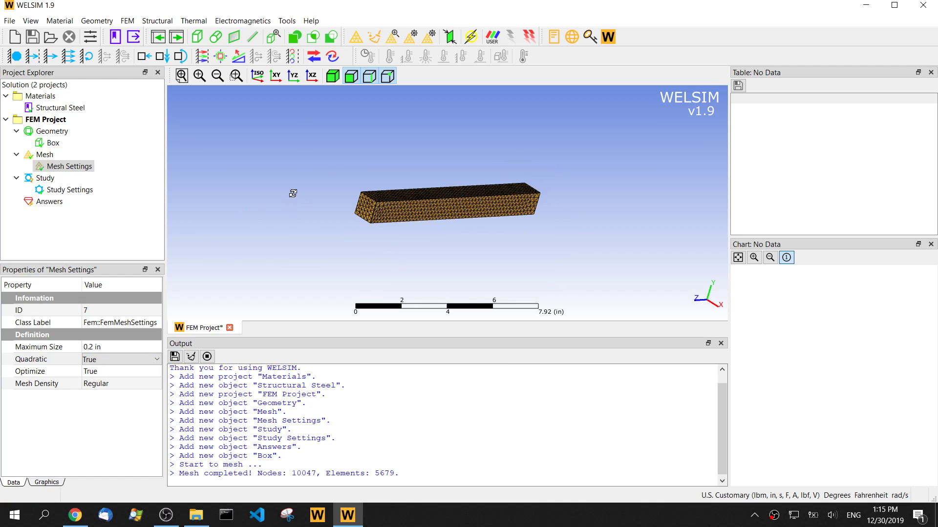
# Set the number of steps in the study settings to 3
pyautogui.click(52, 194)
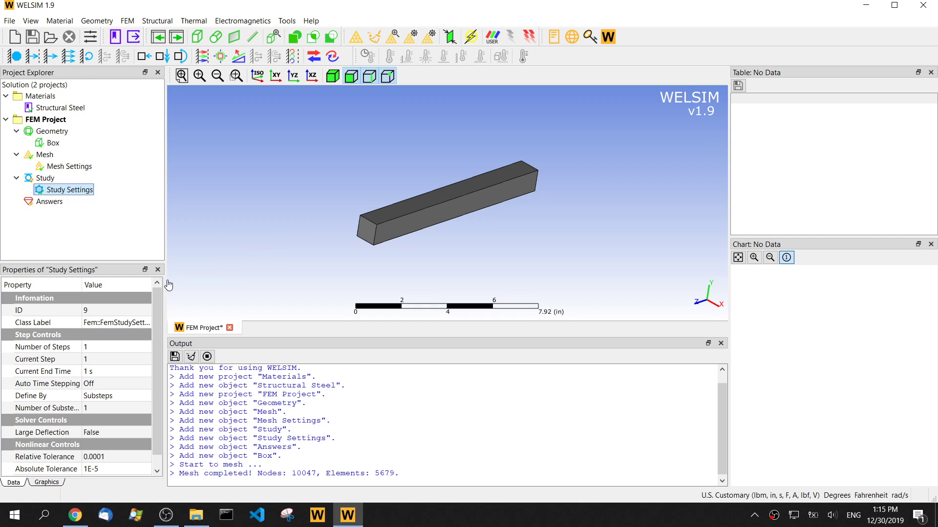
pyautogui.moveTo(166, 283); pyautogui.dragTo(188, 284)
pyautogui.doubleClick(126, 348)
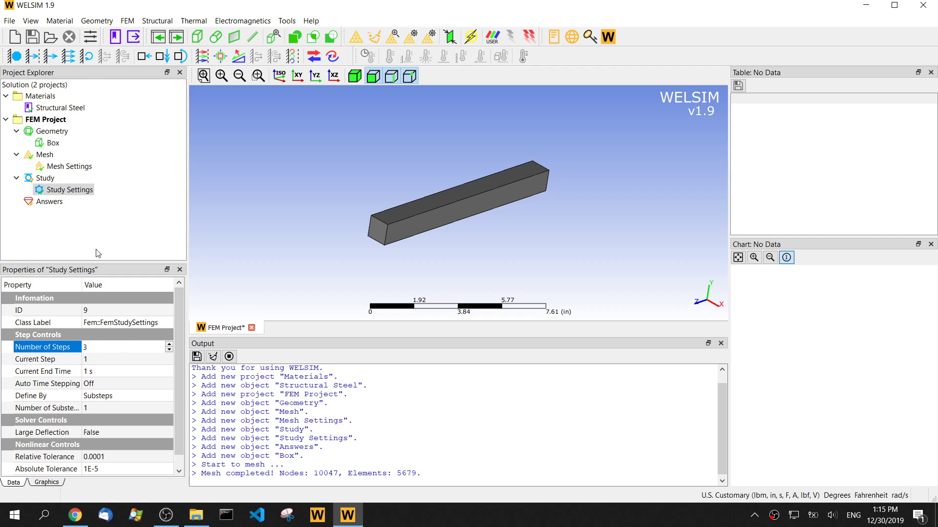
# Examine the study settings table for the three steps, especially their end times, and close it
pyautogui.doubleClick(78, 190)
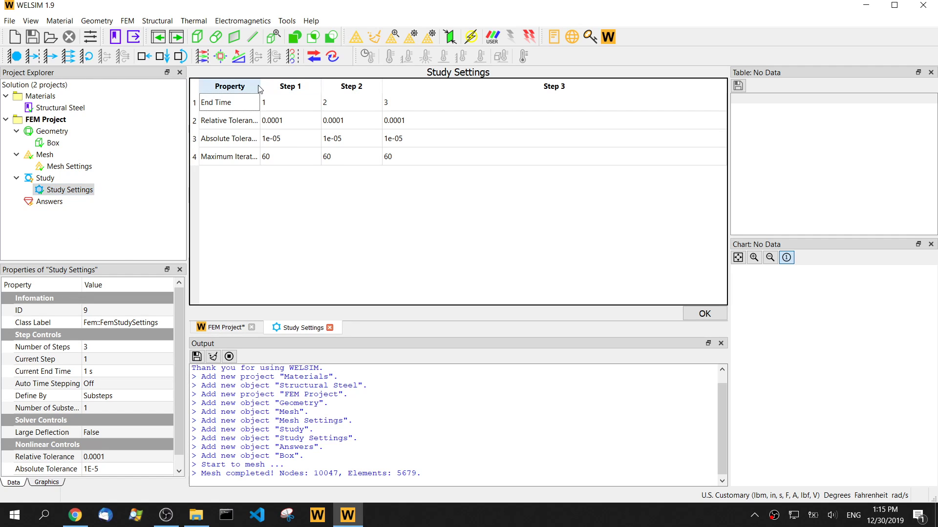
pyautogui.moveTo(260, 87); pyautogui.dragTo(303, 89)
pyautogui.click(305, 88)
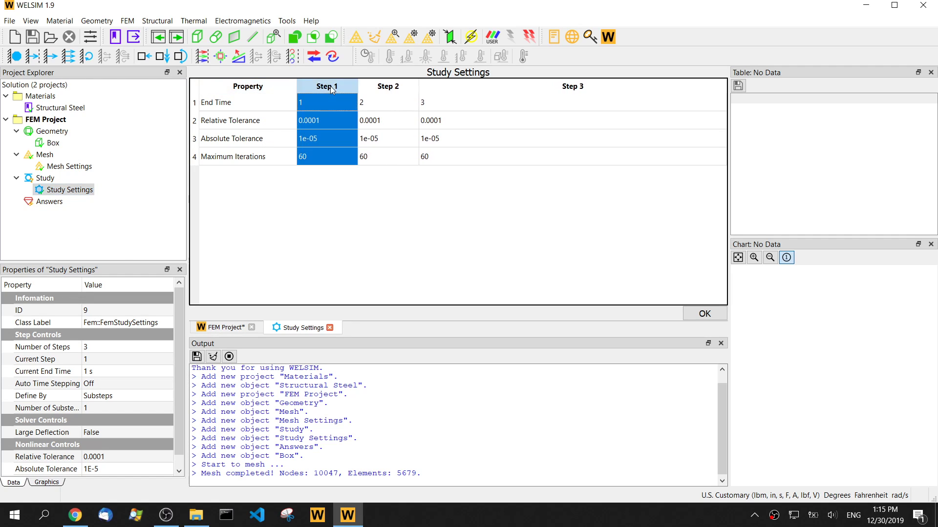
pyautogui.click(390, 87)
pyautogui.click(428, 87)
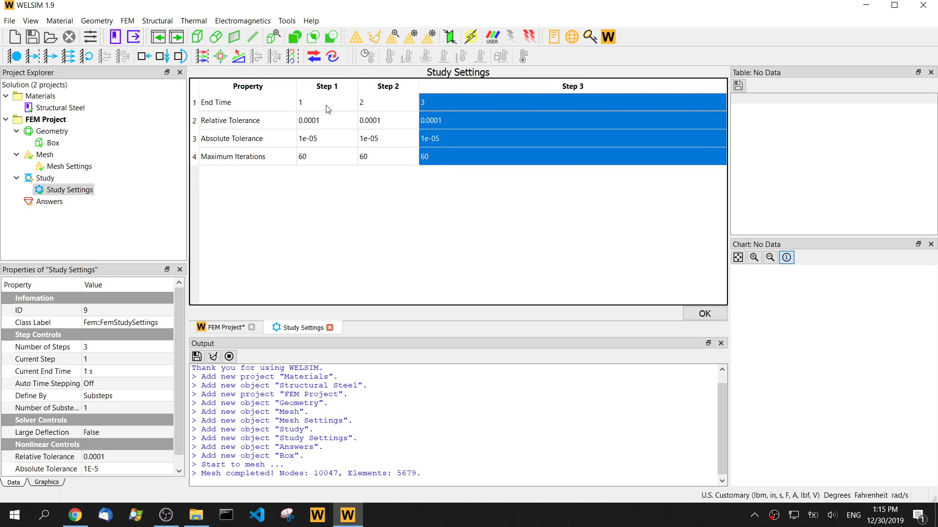
pyautogui.click(311, 105)
pyautogui.click(386, 105)
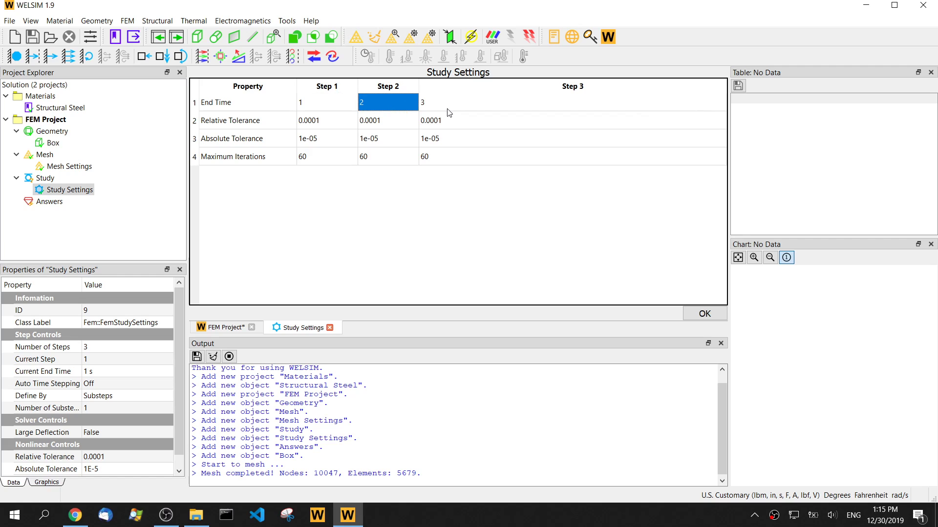
pyautogui.click(451, 106)
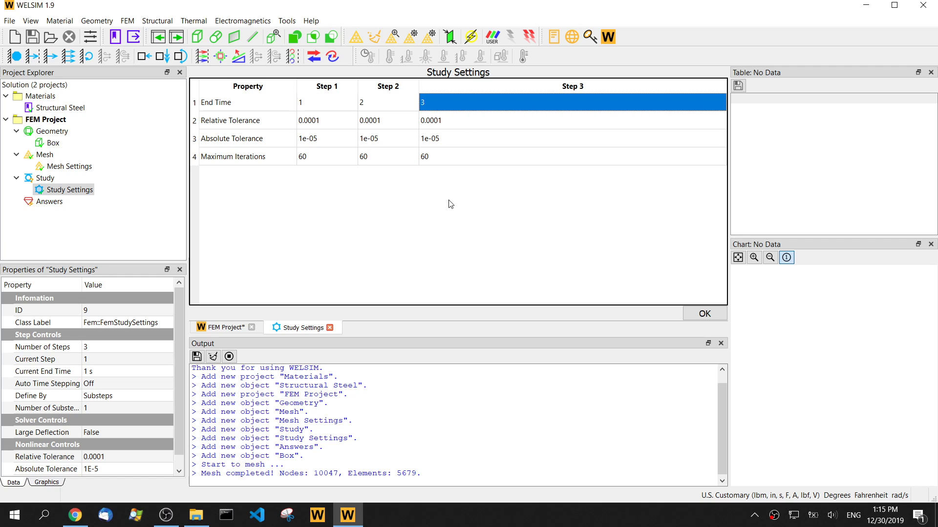
pyautogui.click(330, 327)
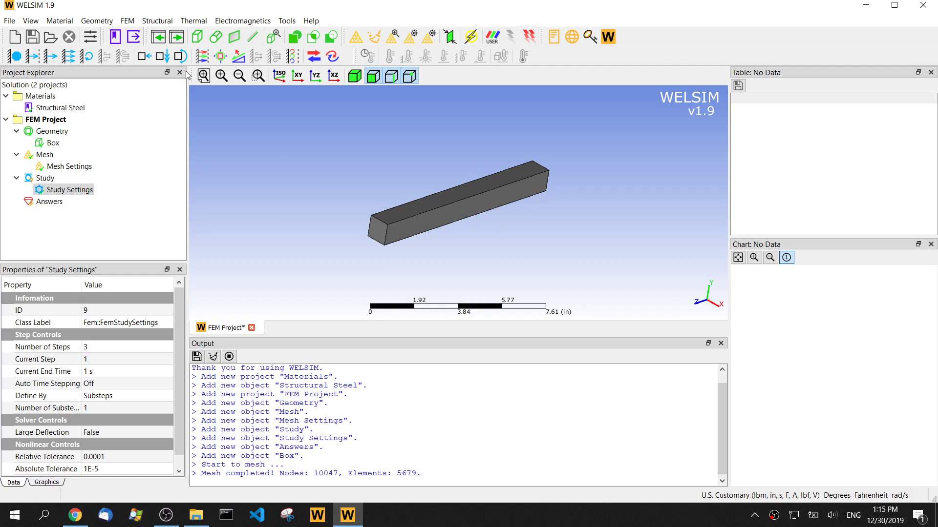
# Add a constraint and a force to the study, and apply the constraint to the box's end face at the origin
pyautogui.click(15, 56)
pyautogui.click(50, 56)
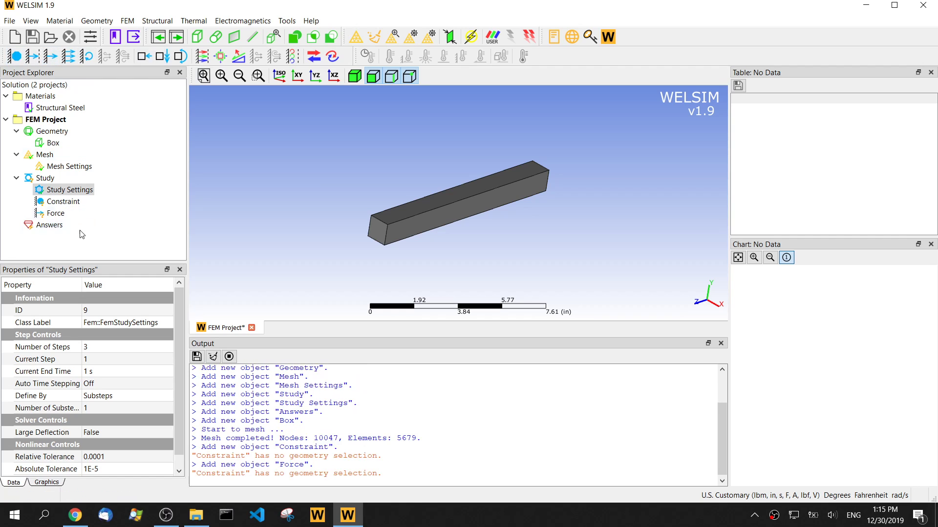
pyautogui.click(63, 202)
pyautogui.moveTo(298, 237); pyautogui.dragTo(549, 247, button='middle')
pyautogui.moveTo(335, 170); pyautogui.dragTo(358, 215, button='middle')
pyautogui.click(362, 214)
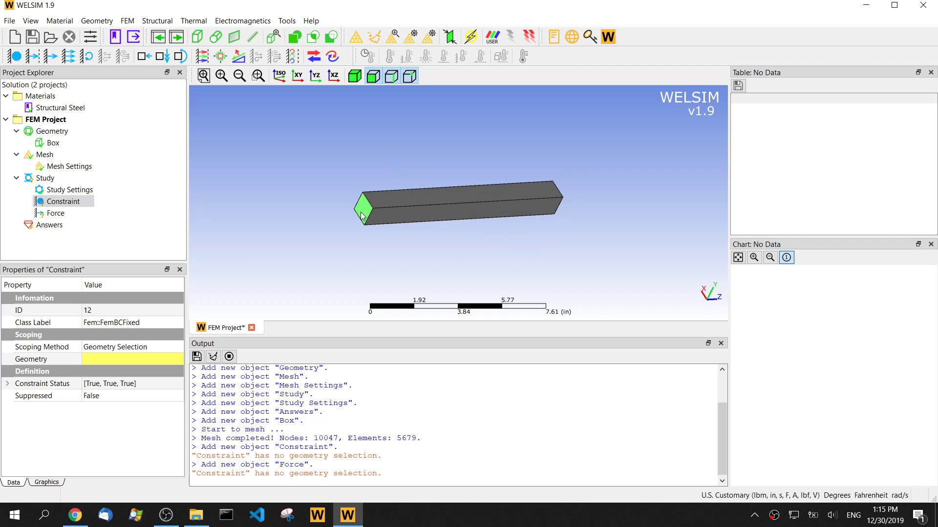
pyautogui.click(99, 359)
pyautogui.click(98, 359)
# Assign the force to the box's end face opposite the constrained one
pyautogui.click(56, 213)
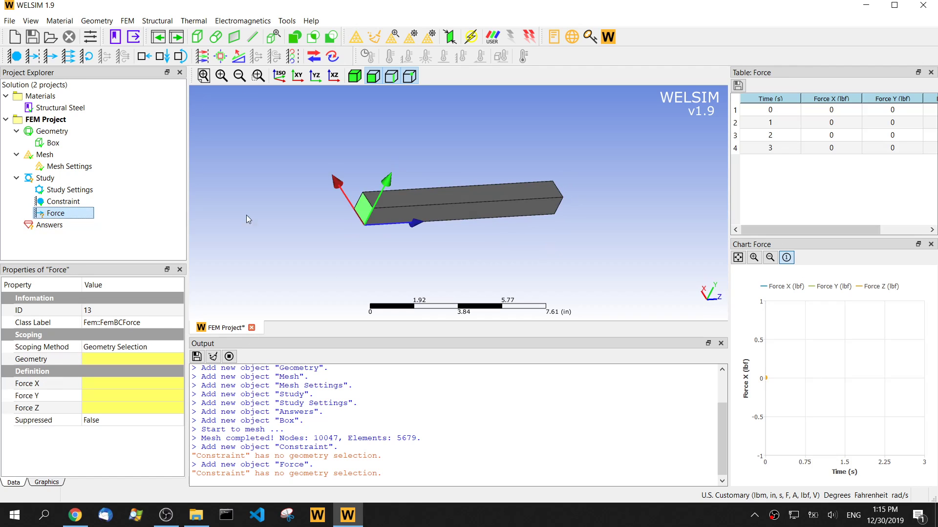
pyautogui.moveTo(601, 210); pyautogui.dragTo(532, 229, button='middle')
pyautogui.click(533, 227)
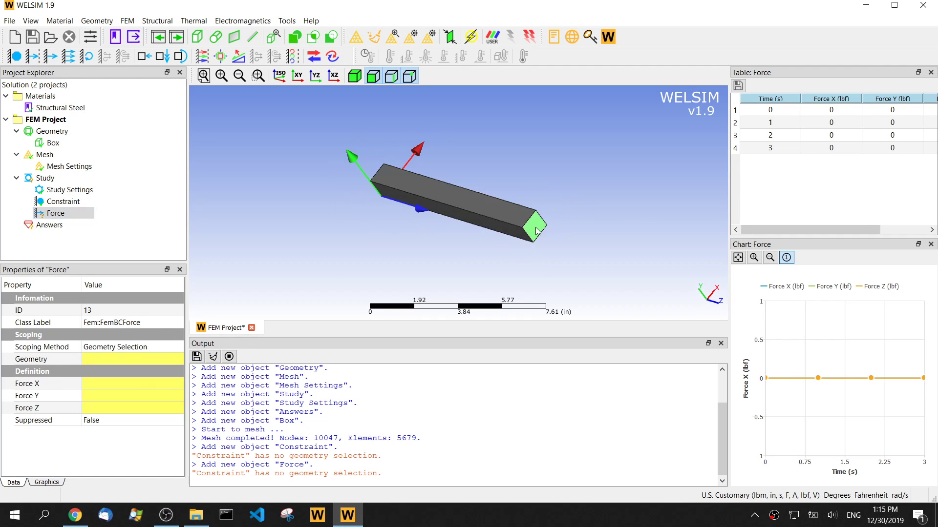
pyautogui.click(97, 358)
pyautogui.click(98, 359)
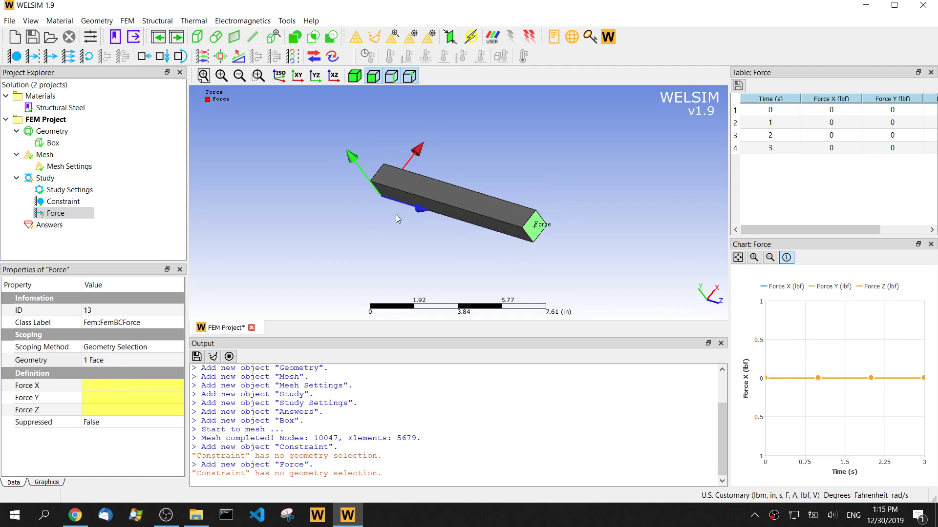
pyautogui.moveTo(703, 184); pyautogui.dragTo(697, 170, button='middle')
pyautogui.moveTo(604, 208); pyautogui.dragTo(619, 215, button='middle')
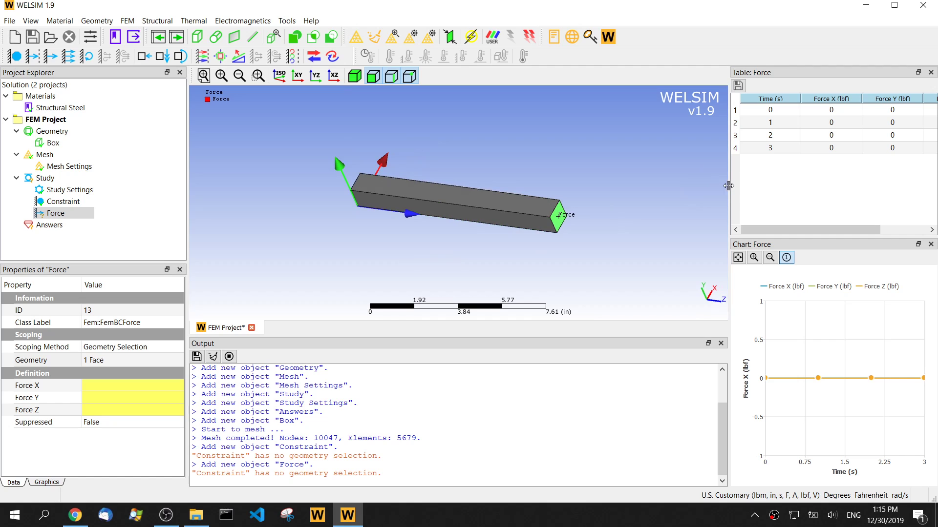
# Widen the force table to show all three force components, and check its time points
pyautogui.moveTo(729, 187); pyautogui.dragTo(580, 201)
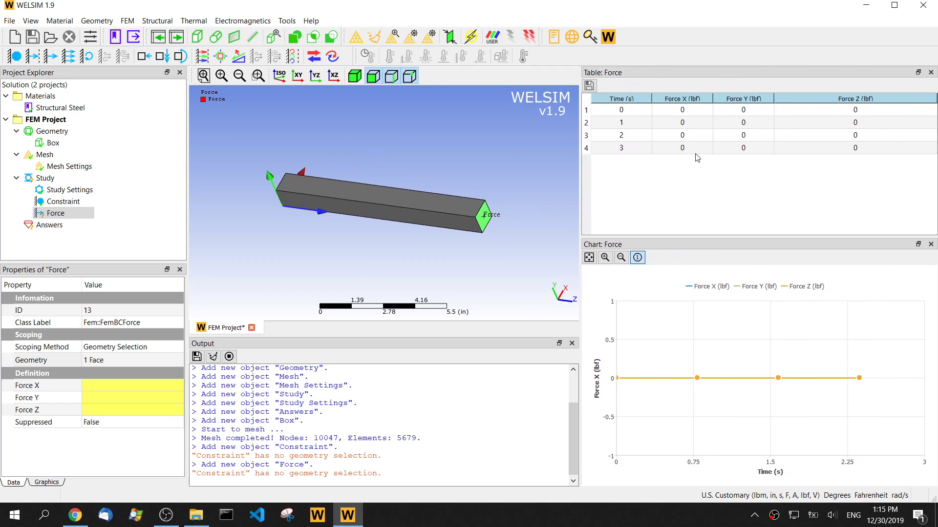
pyautogui.click(625, 110)
pyautogui.click(628, 123)
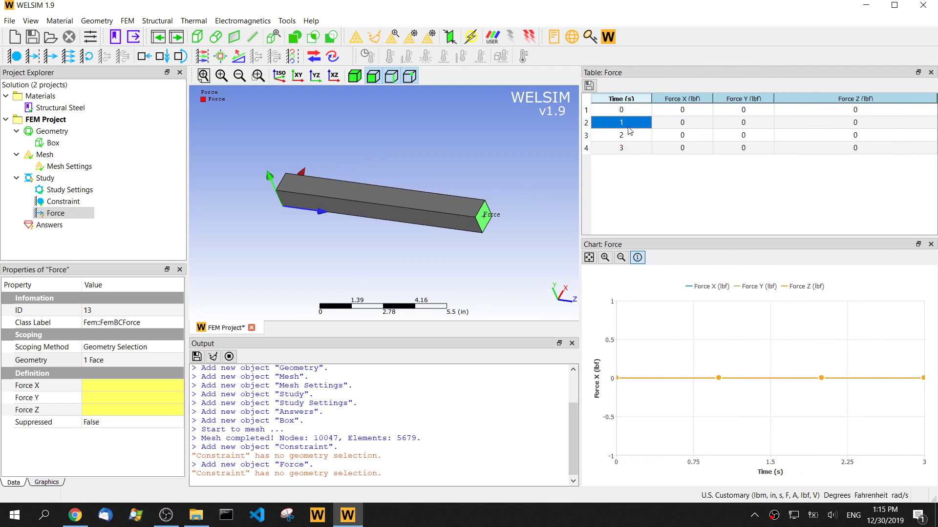
pyautogui.click(629, 136)
pyautogui.click(629, 149)
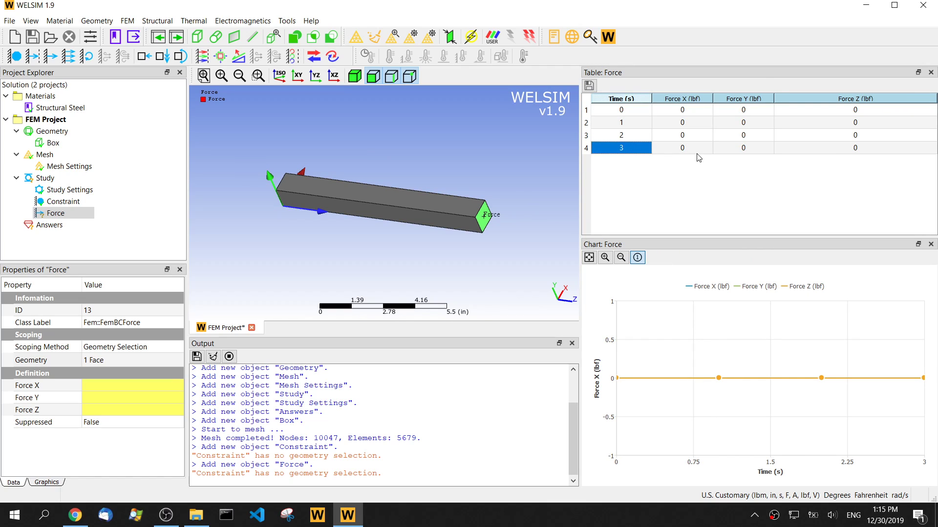
pyautogui.moveTo(409, 160); pyautogui.dragTo(399, 151)
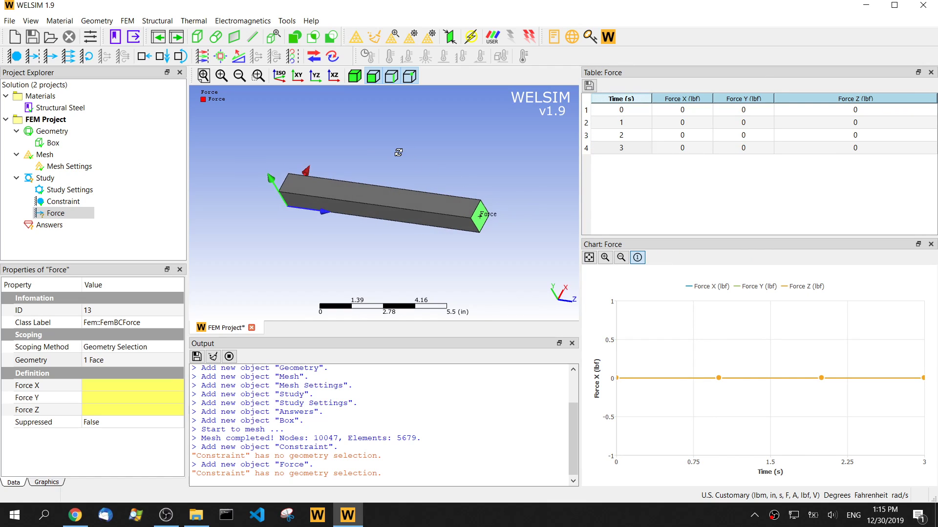
# Set the tabular Force Y values to 6000 lbf at 1 s, -900 lbf at 2 s and 6000 lbf at 3 s
pyautogui.doubleClick(754, 120)
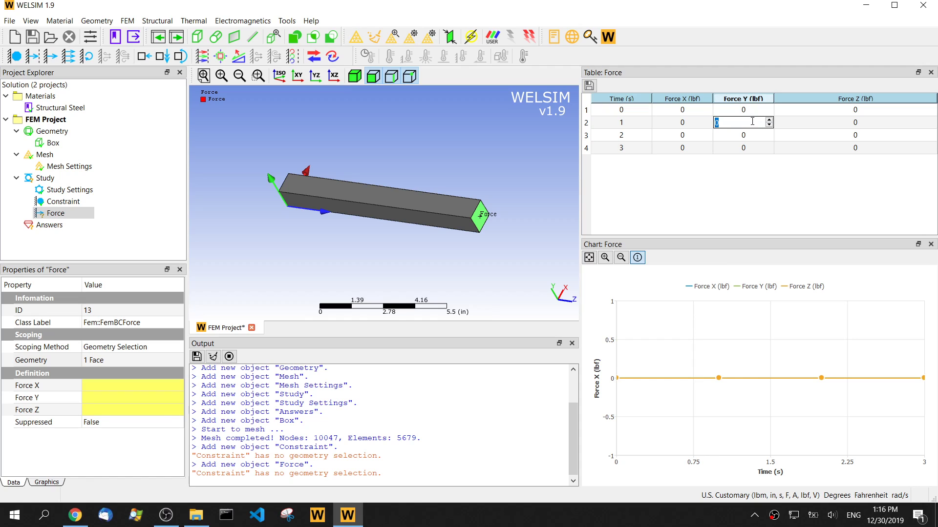
pyautogui.write('6000')
pyautogui.press('Return')
pyautogui.doubleClick(758, 138)
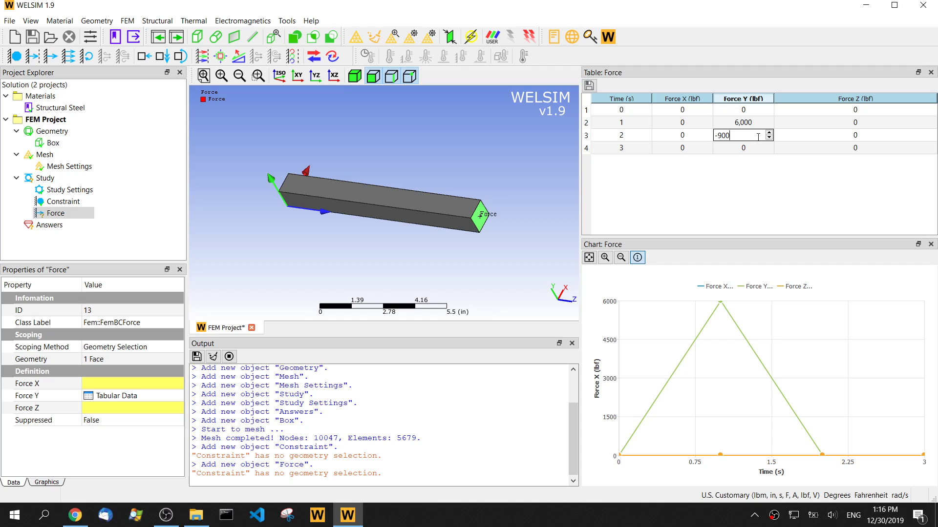
pyautogui.press('Return')
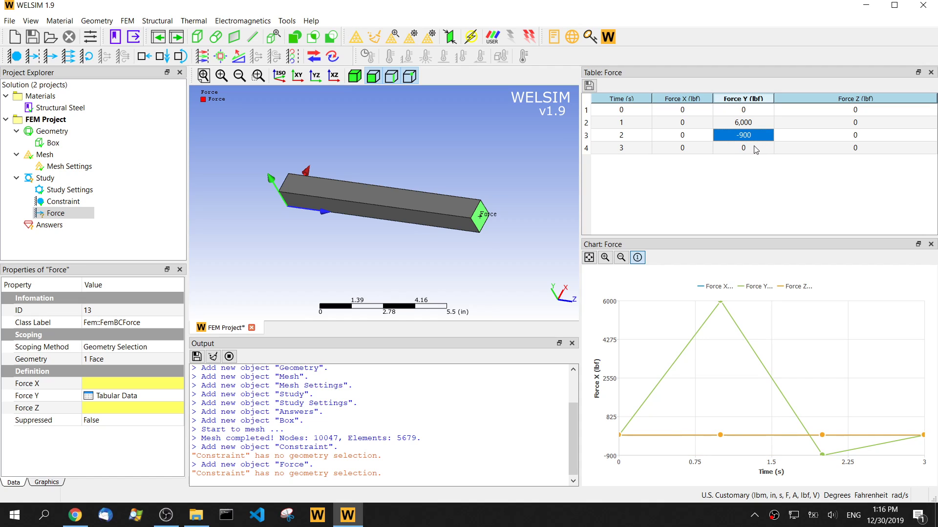
pyautogui.click(755, 150)
pyautogui.doubleClick(754, 148)
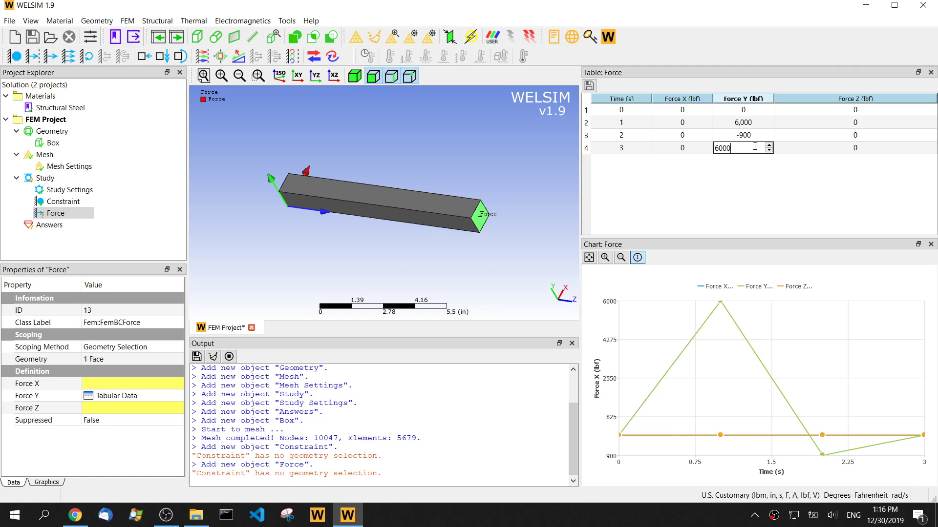
pyautogui.press('Return')
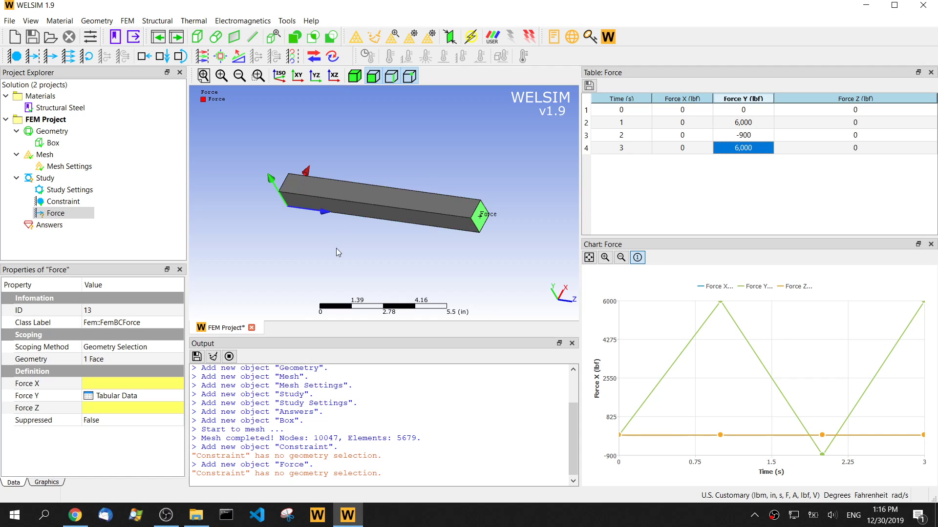
# Set the force's X and Z components to 0 lbf
pyautogui.moveTo(336, 248); pyautogui.dragTo(293, 293)
pyautogui.click(108, 386)
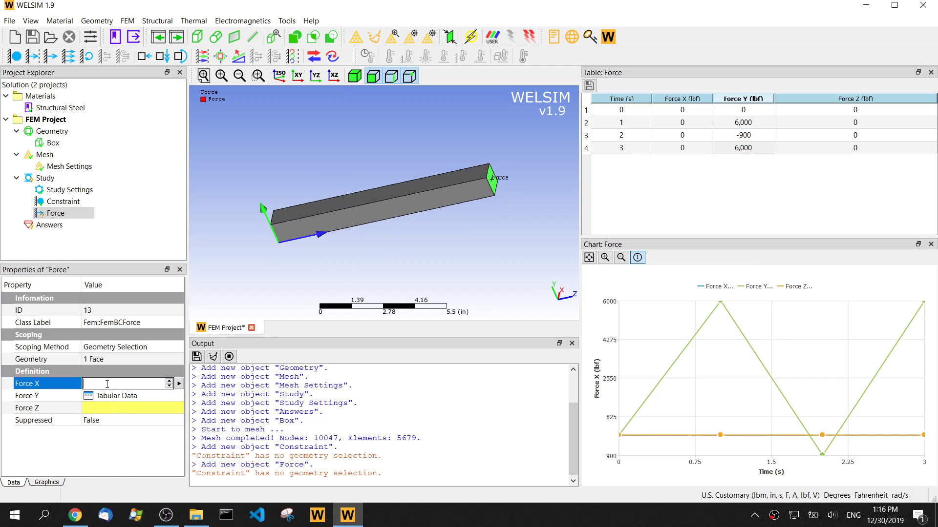
pyautogui.write('0')
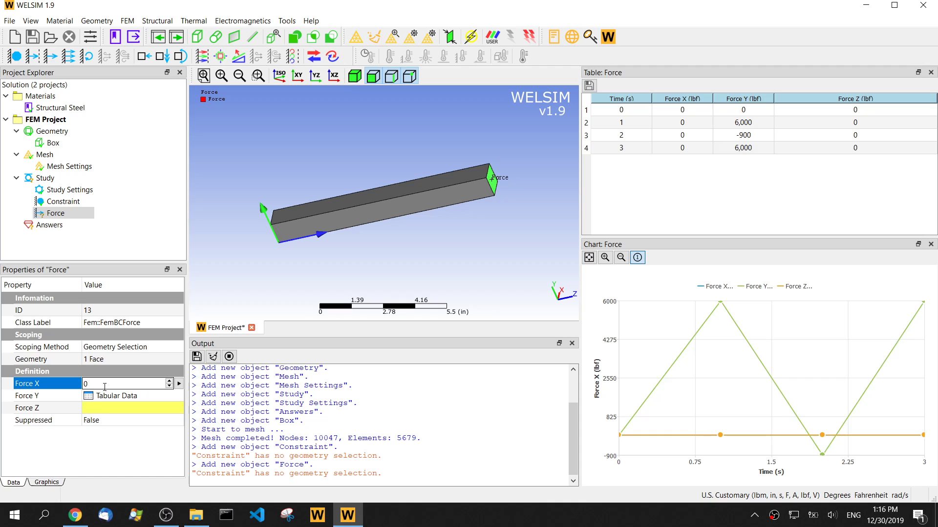
pyautogui.click(106, 414)
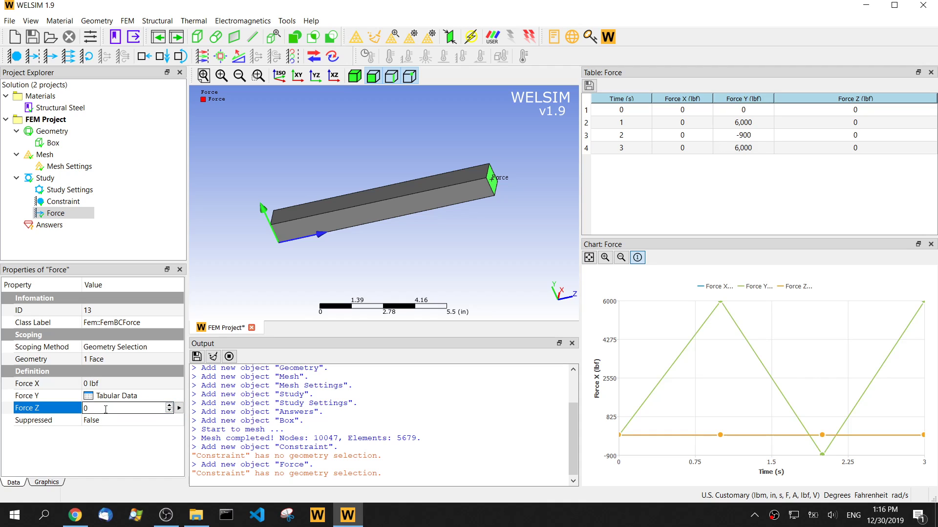
# Solve the study and add deformation and stress results to the answers
pyautogui.moveTo(240, 229); pyautogui.dragTo(314, 220)
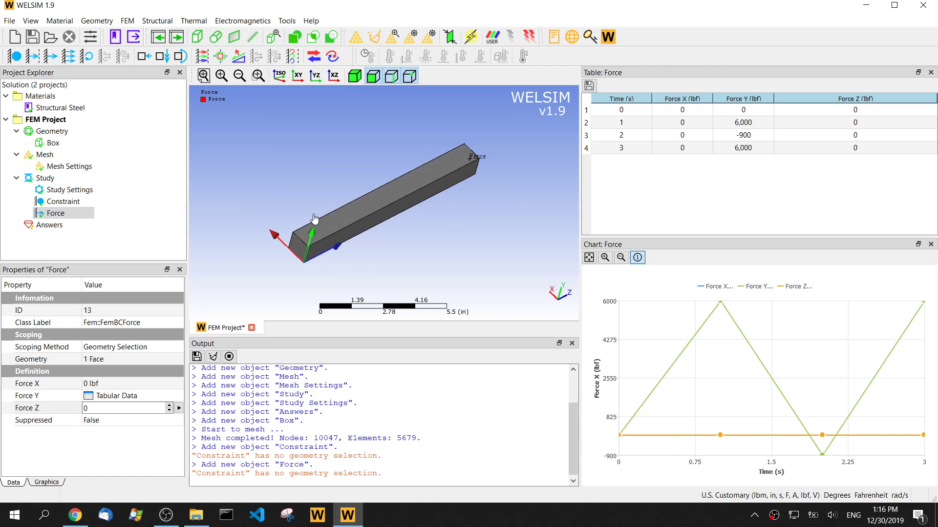
pyautogui.moveTo(312, 185); pyautogui.dragTo(317, 164)
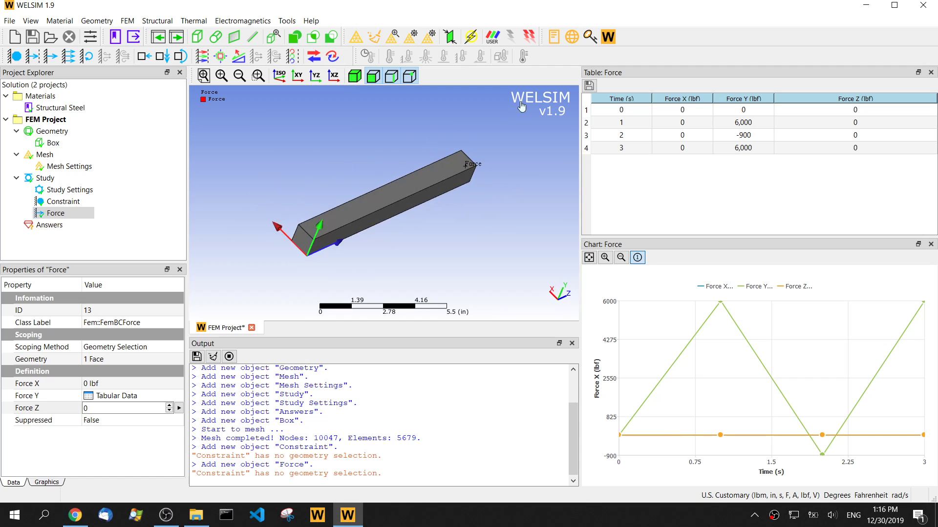
pyautogui.click(470, 37)
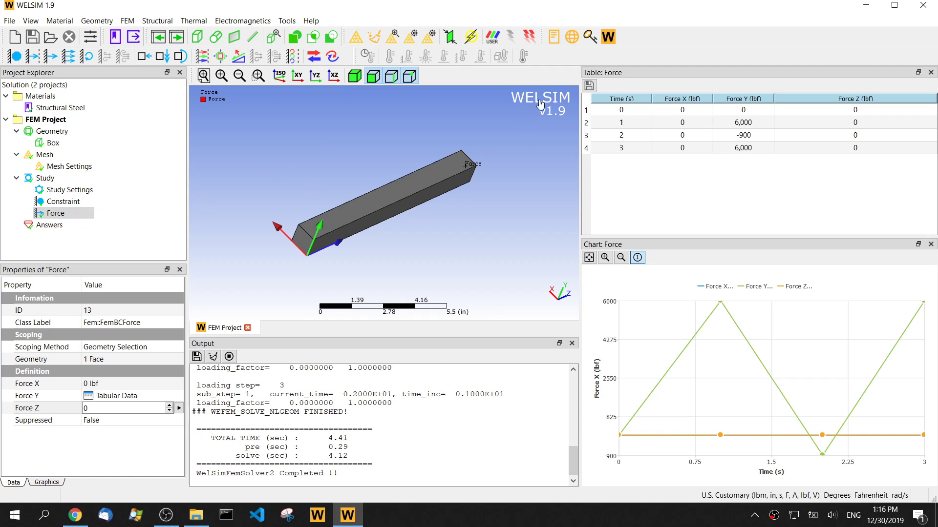
pyautogui.click(202, 56)
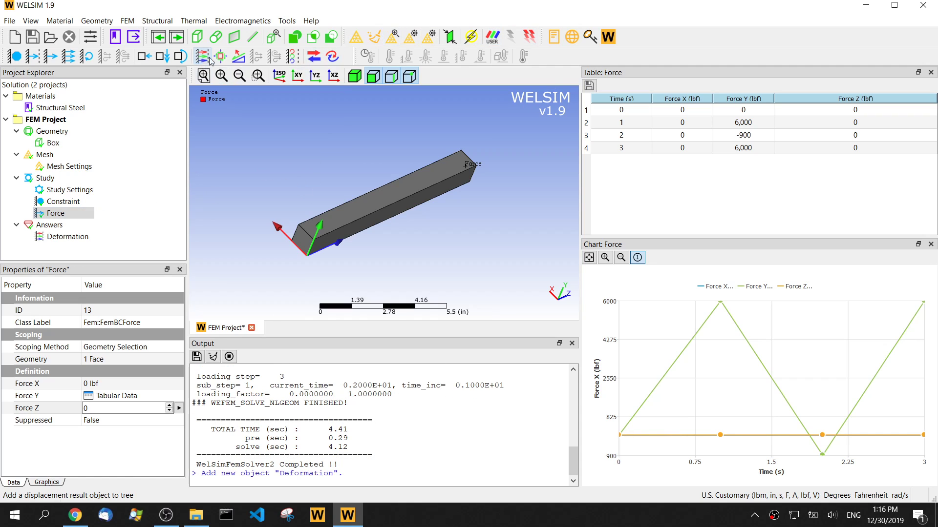
pyautogui.click(220, 56)
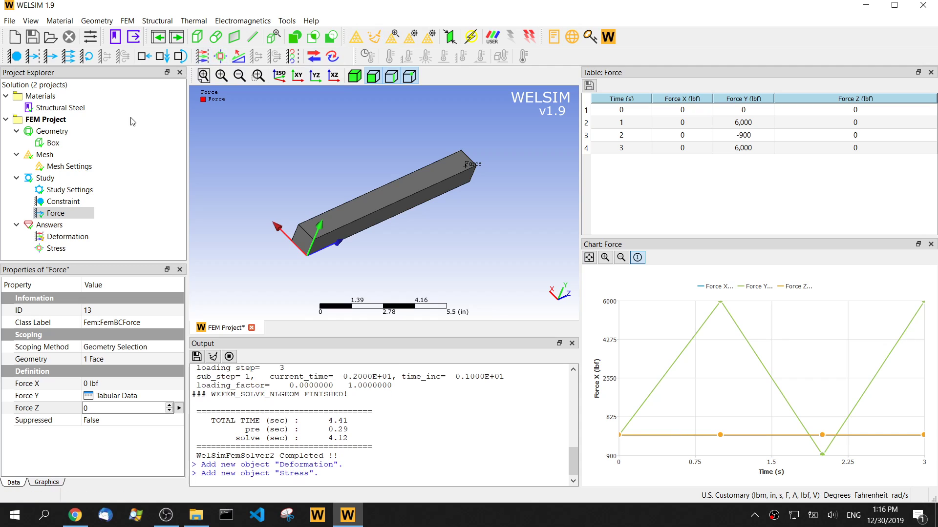
# Set the deformation result's type to Deformation Y and evaluate it
pyautogui.click(66, 237)
pyautogui.click(124, 360)
pyautogui.click(130, 347)
pyautogui.click(129, 347)
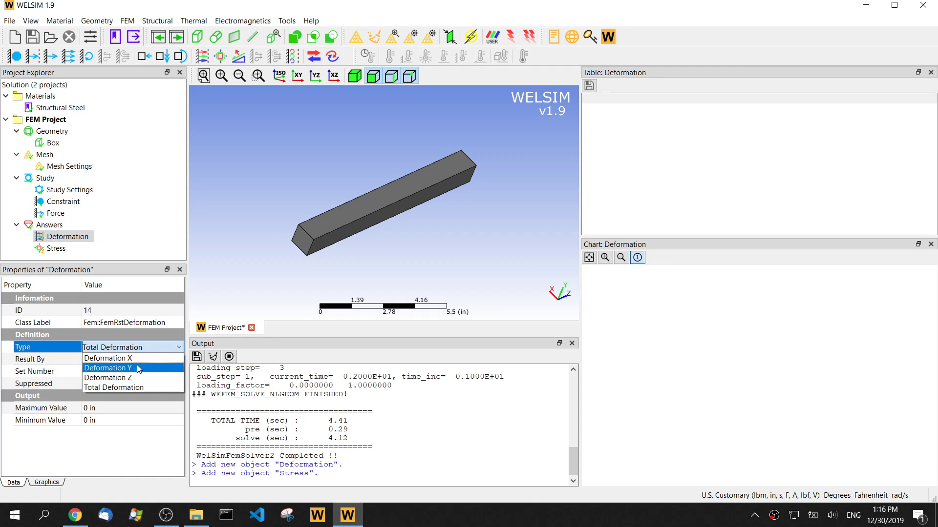
pyautogui.click(136, 370)
pyautogui.click(78, 238)
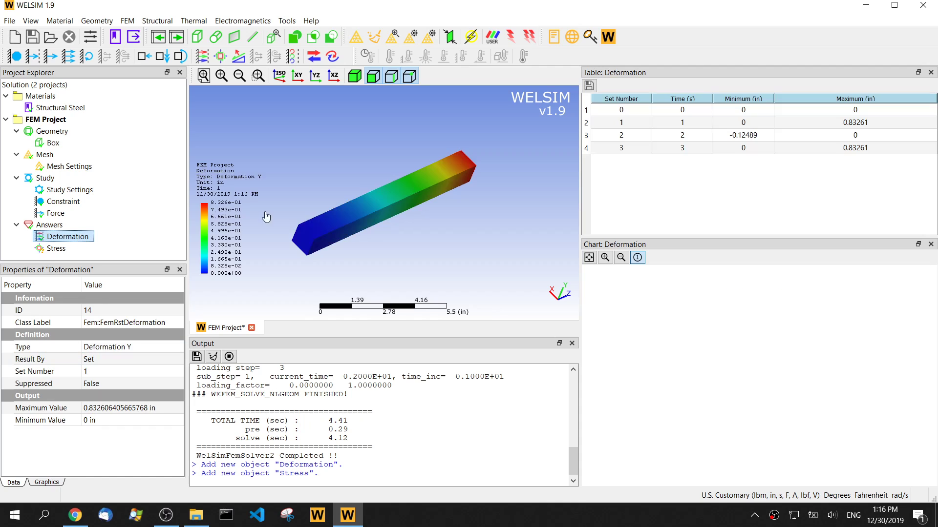
# Examine the Y deformation contour and the deformation chart's curves near 2 s, and fit the whole chart again
pyautogui.moveTo(310, 195); pyautogui.dragTo(405, 237)
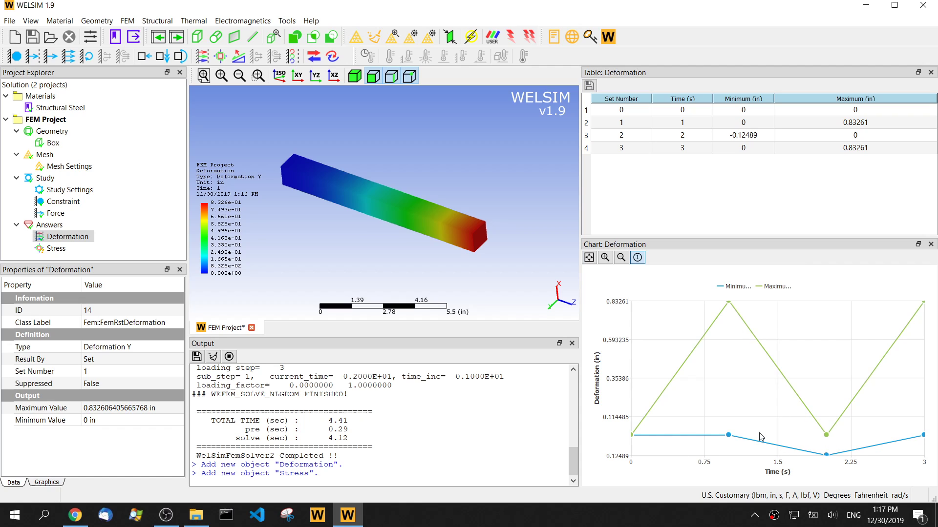
pyautogui.scroll(2, 851, 442)
pyautogui.scroll(-4, 848, 437)
pyautogui.scroll(5, 844, 429)
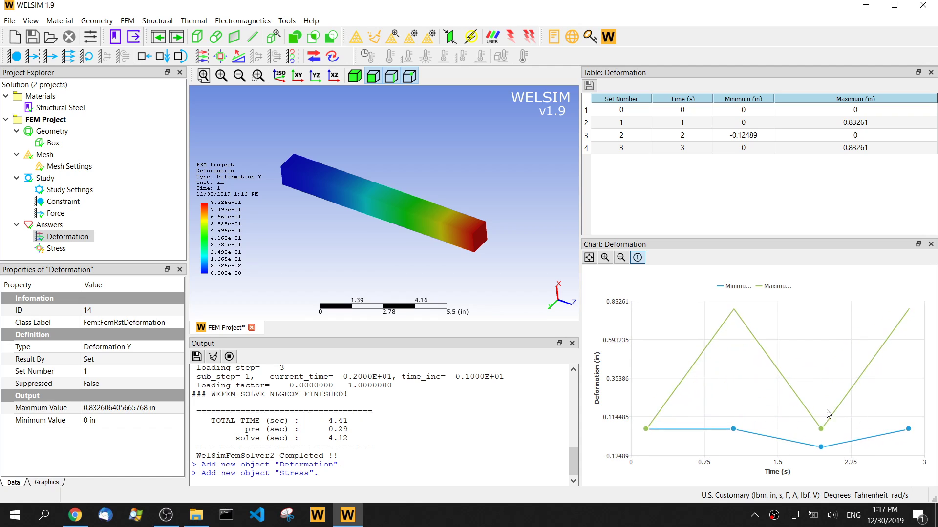
pyautogui.scroll(5, 844, 427)
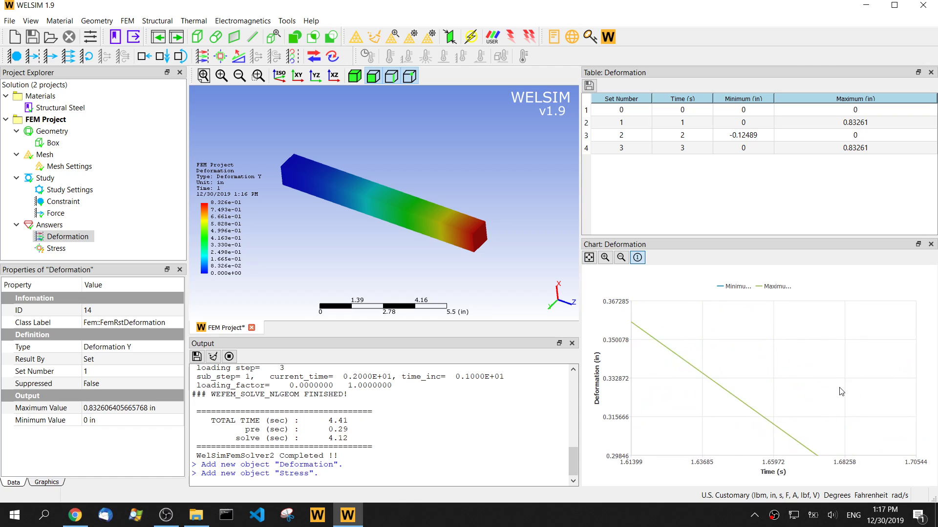
pyautogui.scroll(-3, 836, 401)
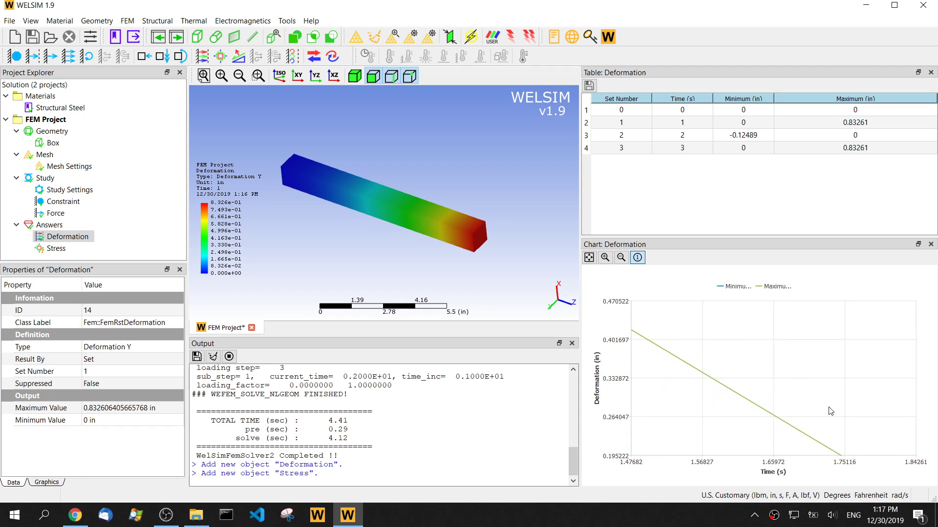
pyautogui.rightClick(834, 413)
pyautogui.click(783, 409)
pyautogui.moveTo(783, 409); pyautogui.dragTo(774, 356)
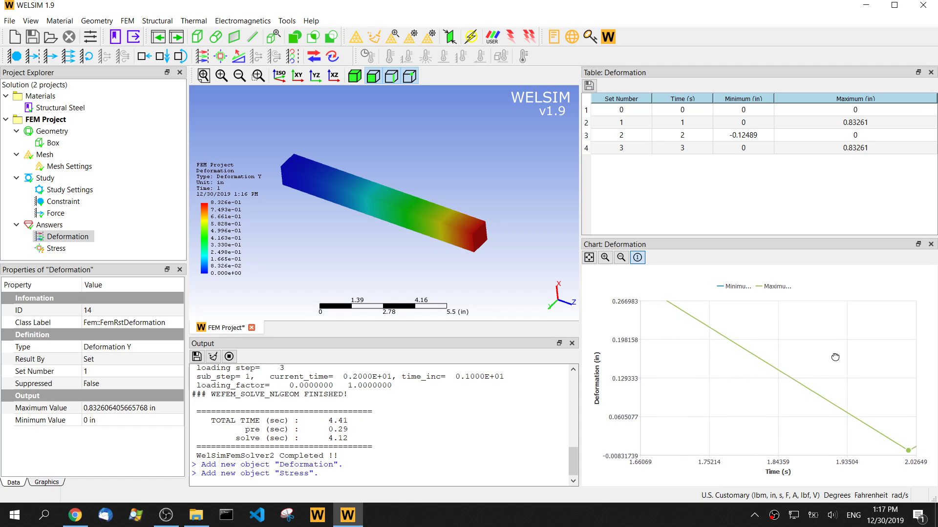
pyautogui.moveTo(837, 358); pyautogui.dragTo(774, 383)
pyautogui.scroll(4, 774, 390)
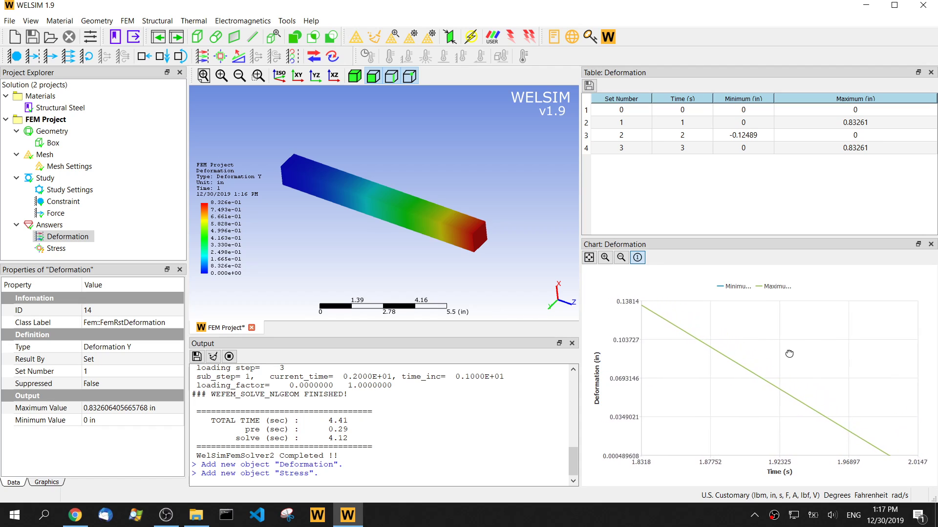
pyautogui.moveTo(850, 405); pyautogui.dragTo(771, 341)
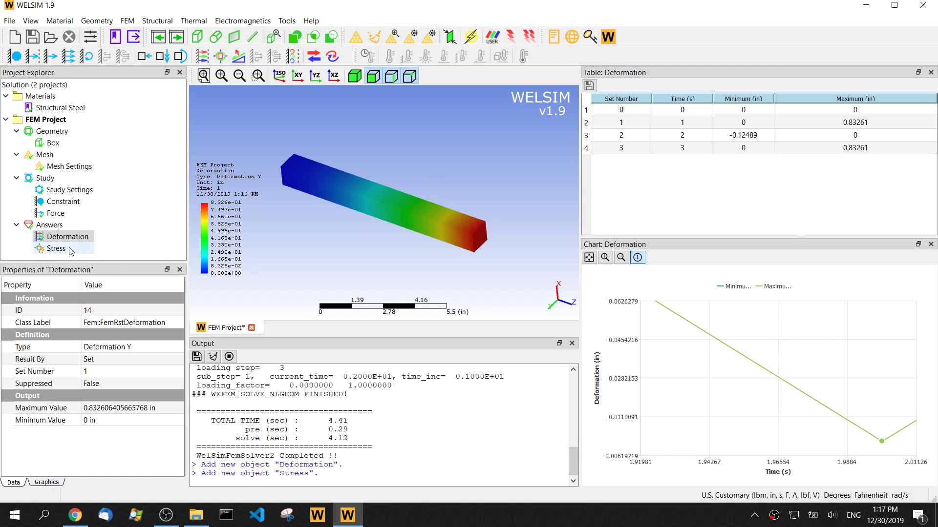
pyautogui.click(589, 258)
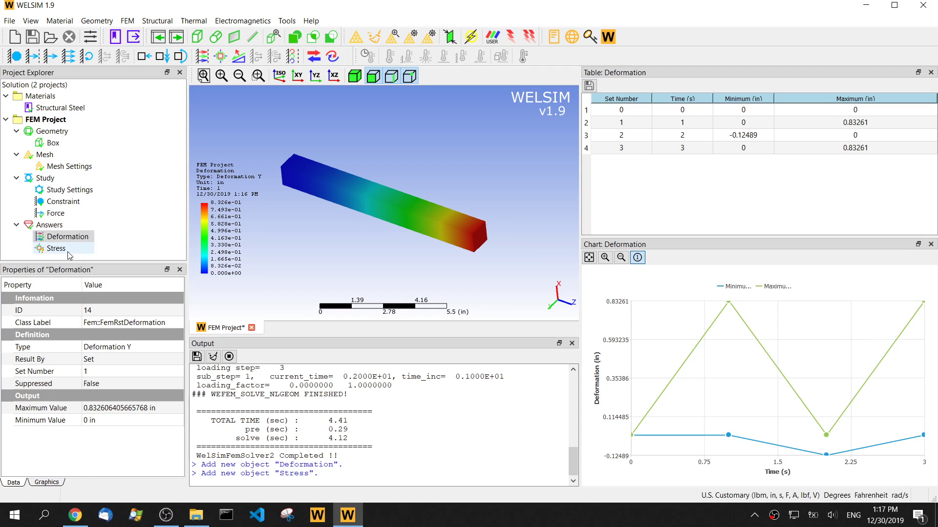
# Evaluate the von-Mises stress result and inspect its contour on the beam from several sides
pyautogui.moveTo(69, 255); pyautogui.dragTo(413, 261)
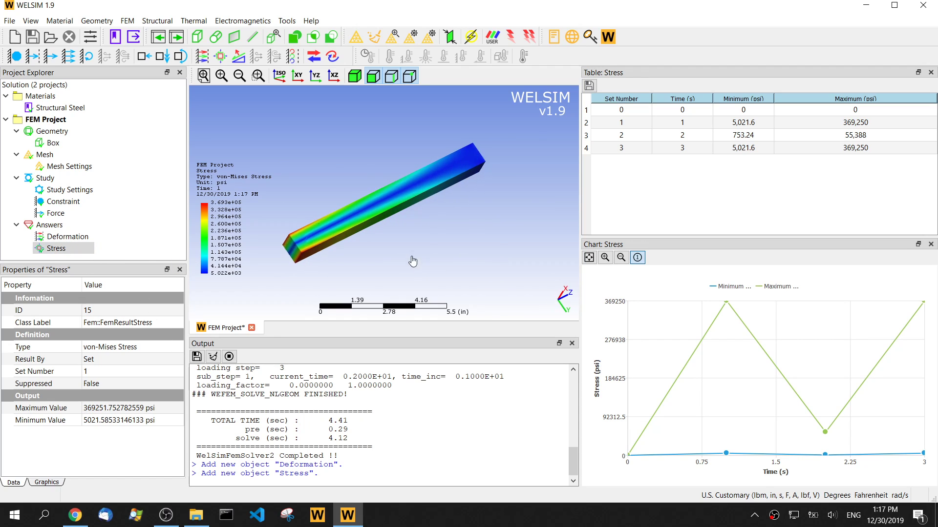
pyautogui.moveTo(353, 151); pyautogui.dragTo(372, 156)
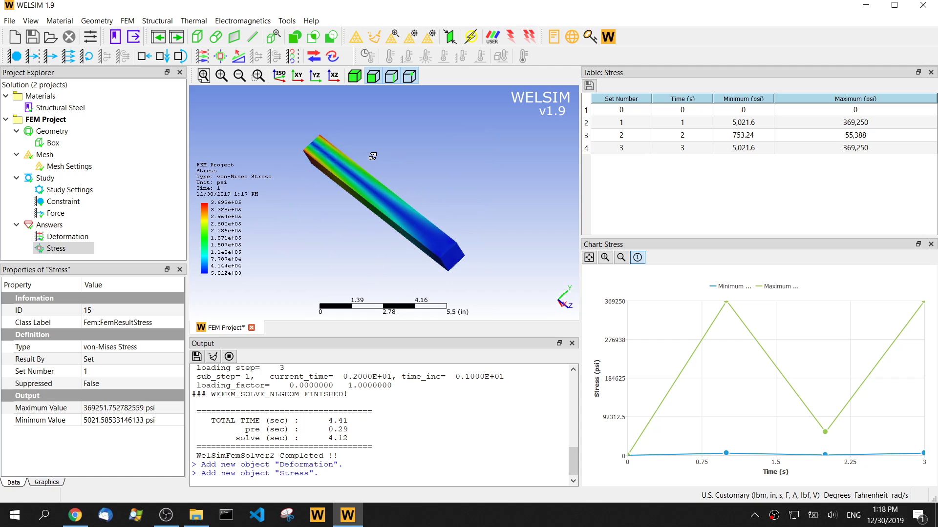